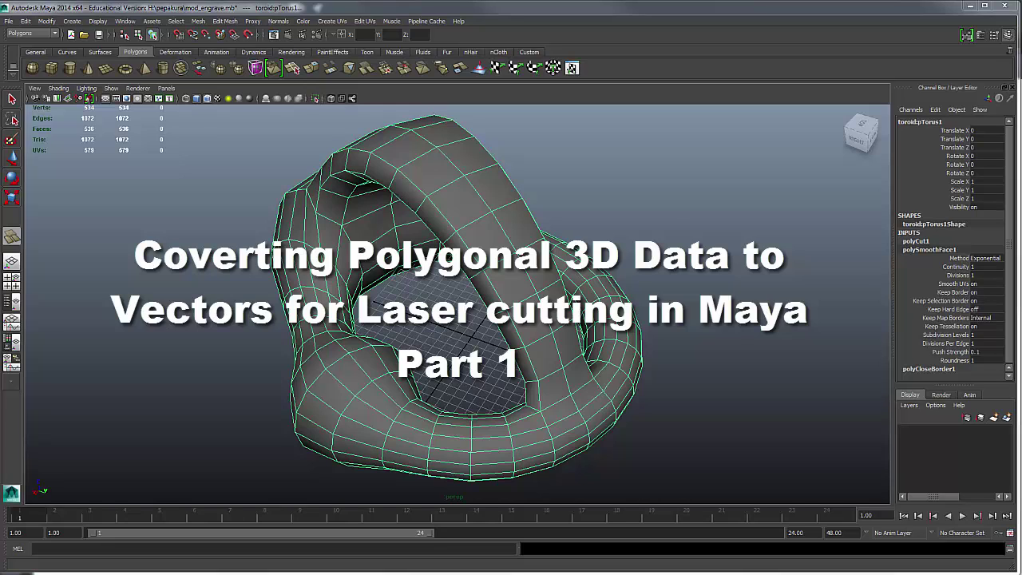
# Step: Orbit the viewport around the toroid mesh
pyautogui.keyDown('alt'); pyautogui.moveTo(668, 471); pyautogui.dragTo(756, 407); pyautogui.keyUp('alt')
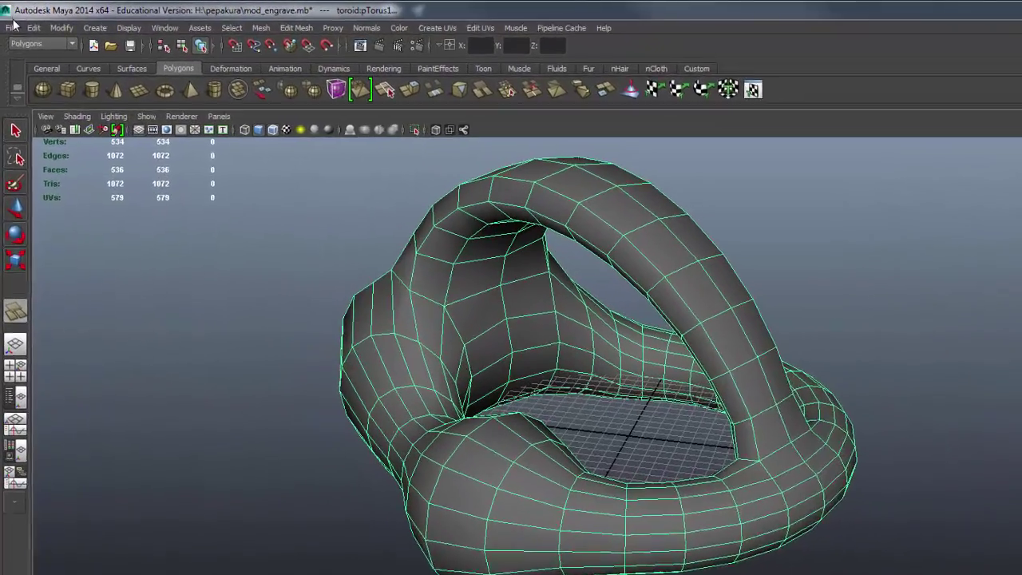
# Step: Create and accept a new project named Maya_Laser with its location at H:/LaserEngraving
pyautogui.click(8, 21)
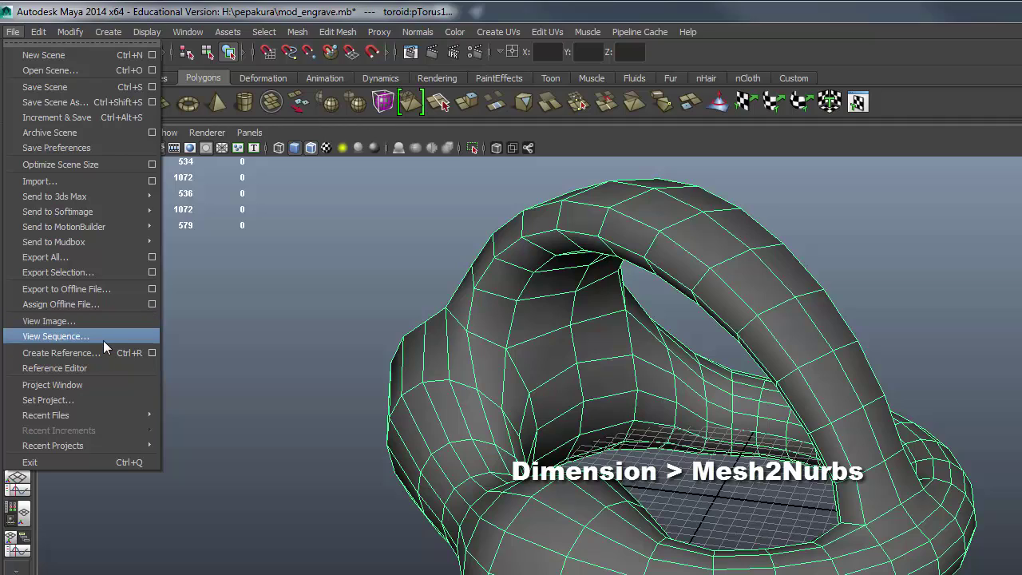
pyautogui.click(92, 383)
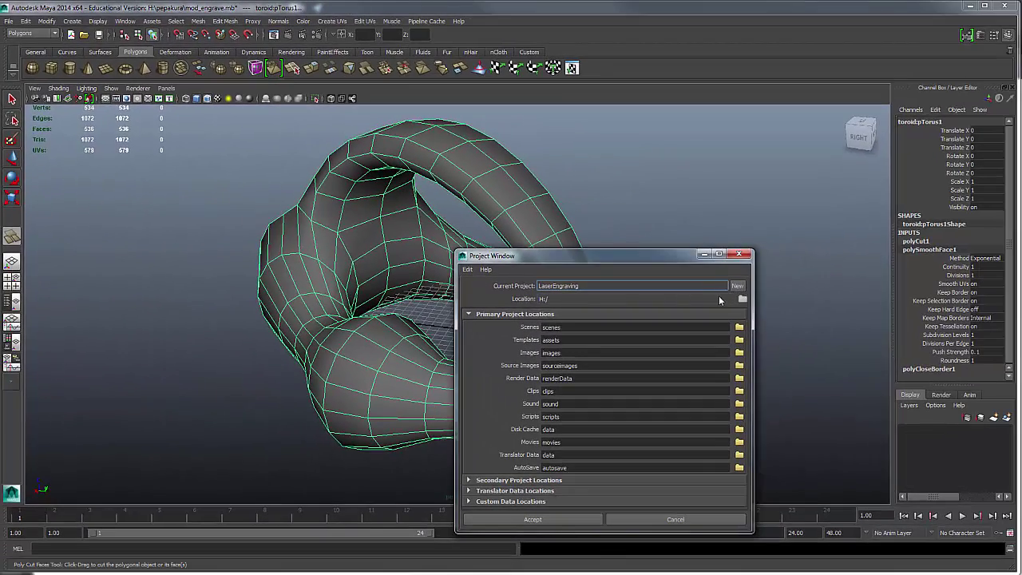
pyautogui.click(737, 288)
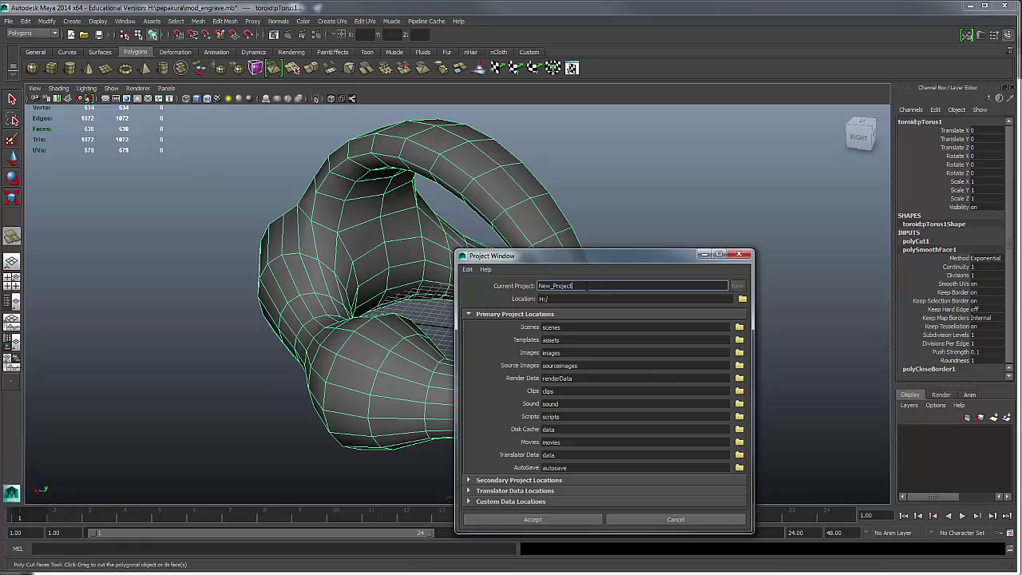
pyautogui.doubleClick(585, 286)
pyautogui.write('Maya_Laser')
pyautogui.click(743, 299)
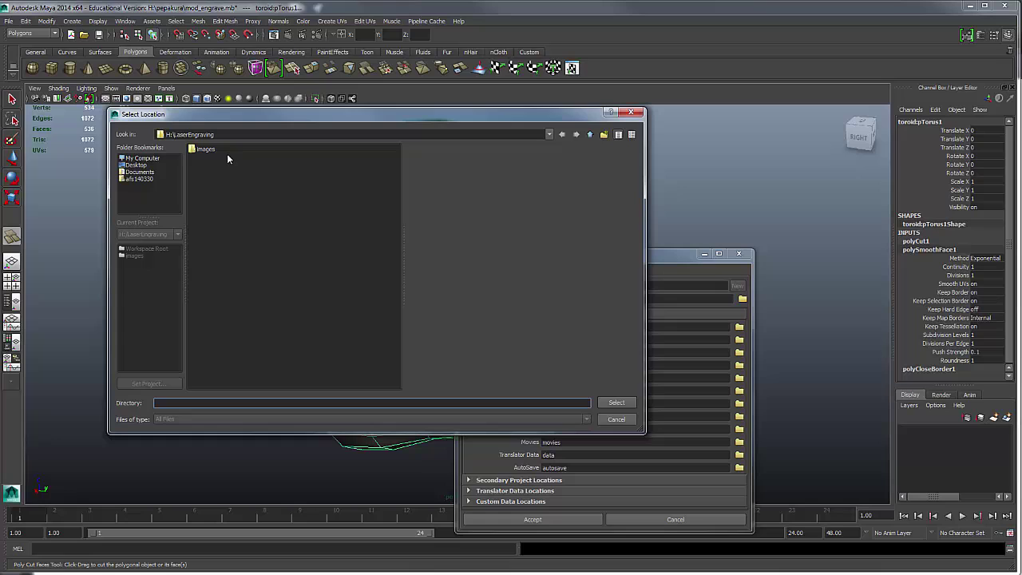
pyautogui.click(618, 402)
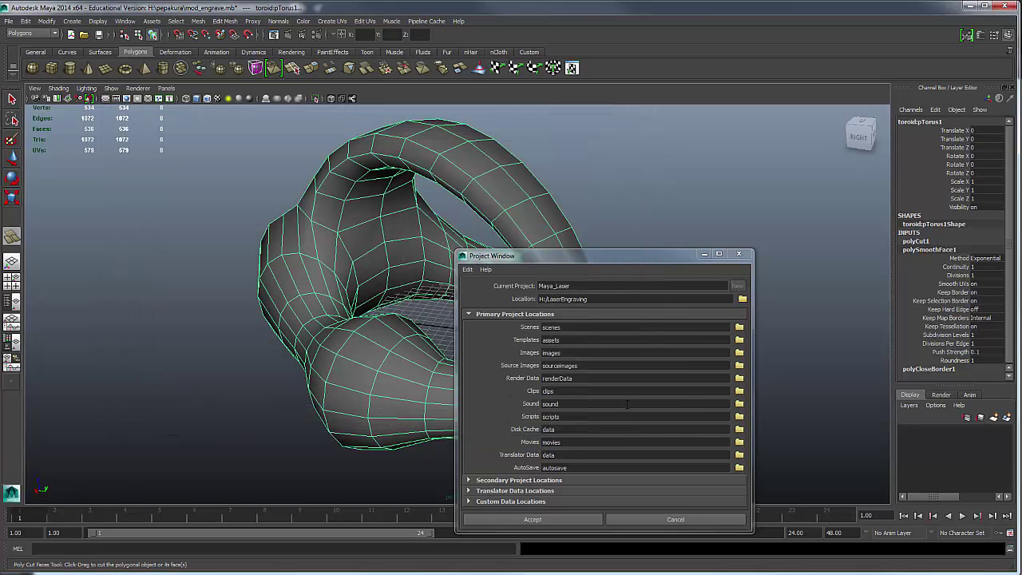
pyautogui.click(550, 520)
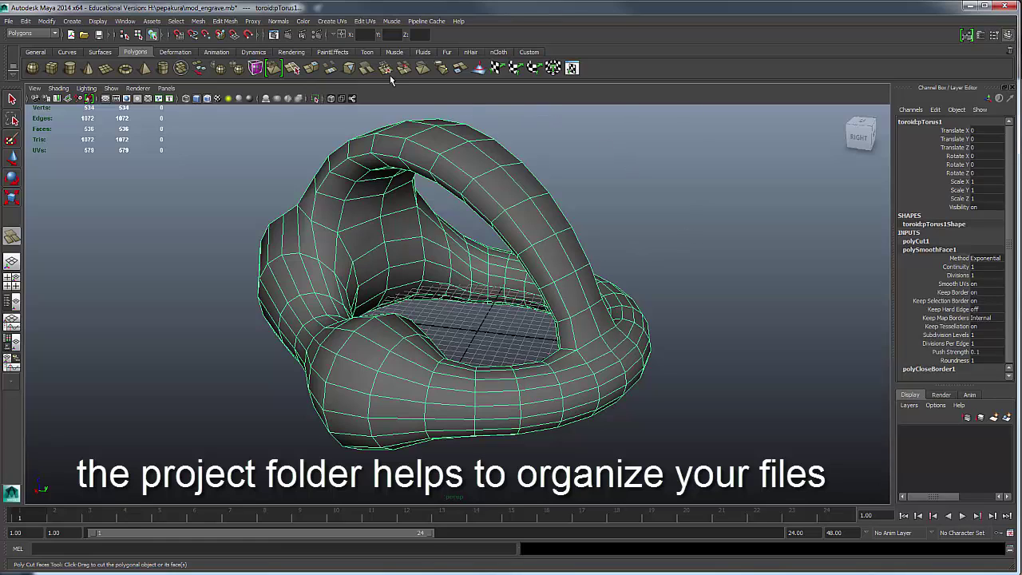
# Step: In Render Settings, switch the renderer to Maya Vector with Adobe Illustrator (ai) output
pyautogui.click(318, 36)
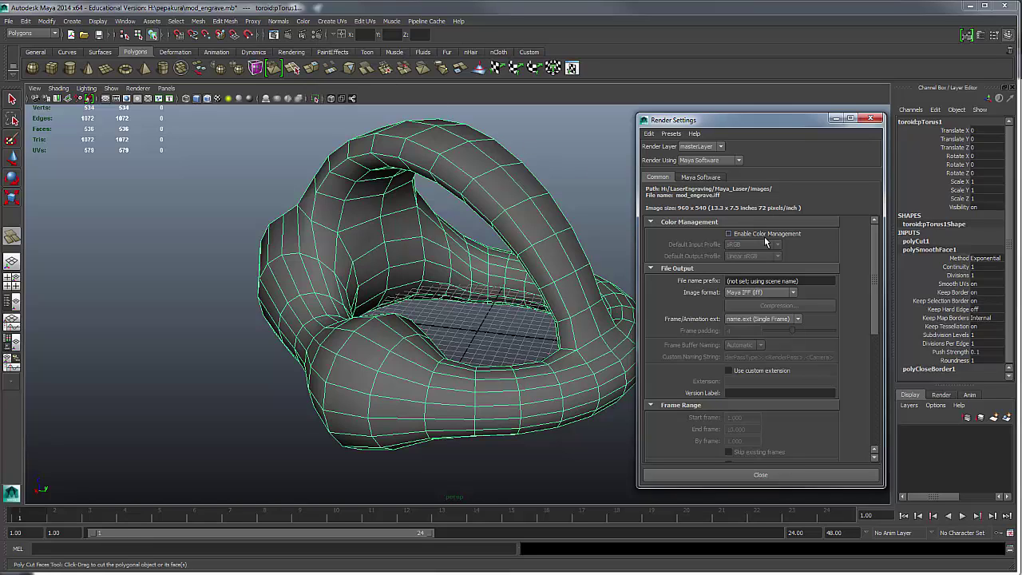
pyautogui.click(739, 160)
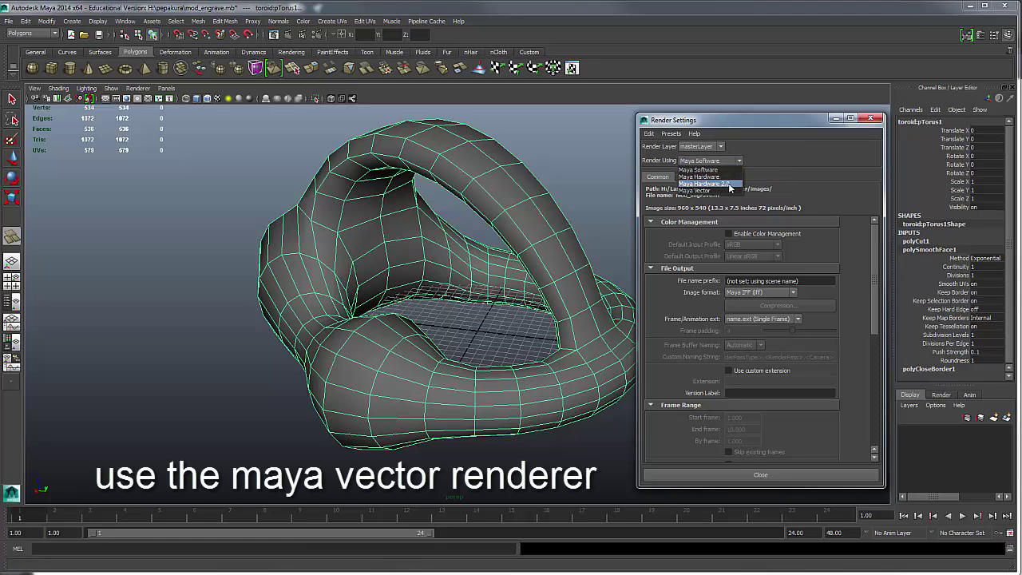
pyautogui.click(724, 191)
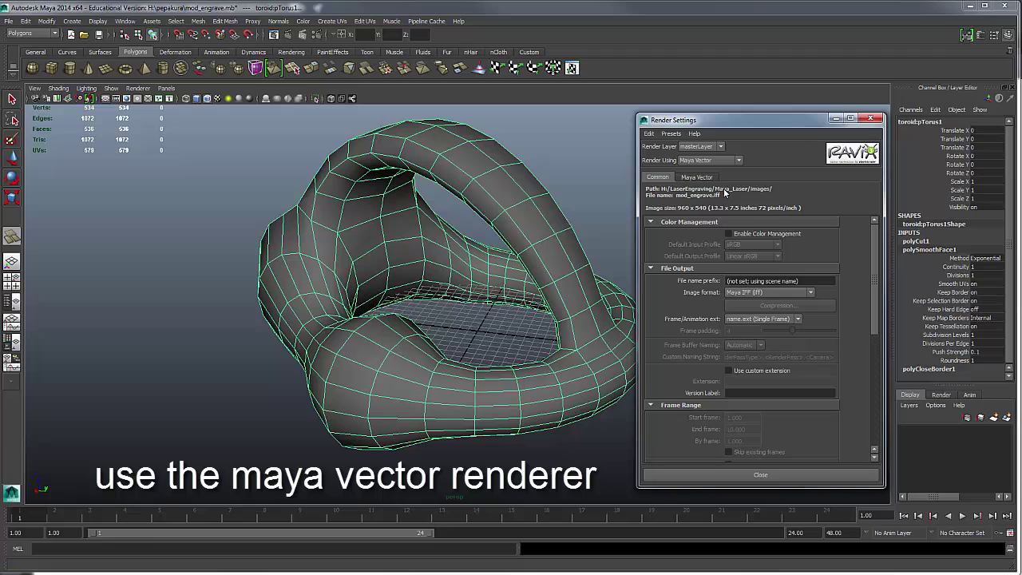
pyautogui.click(810, 293)
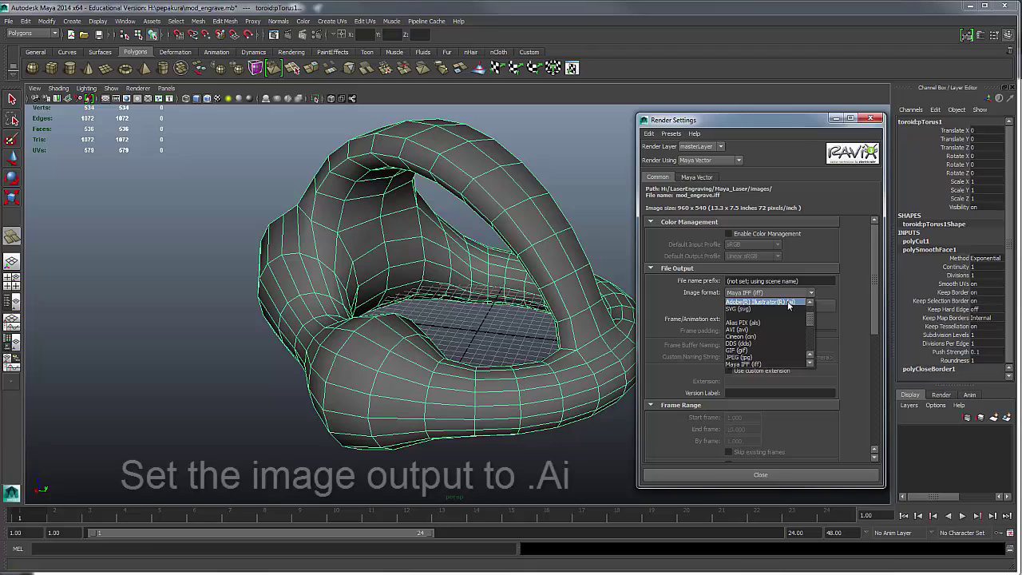
pyautogui.click(789, 303)
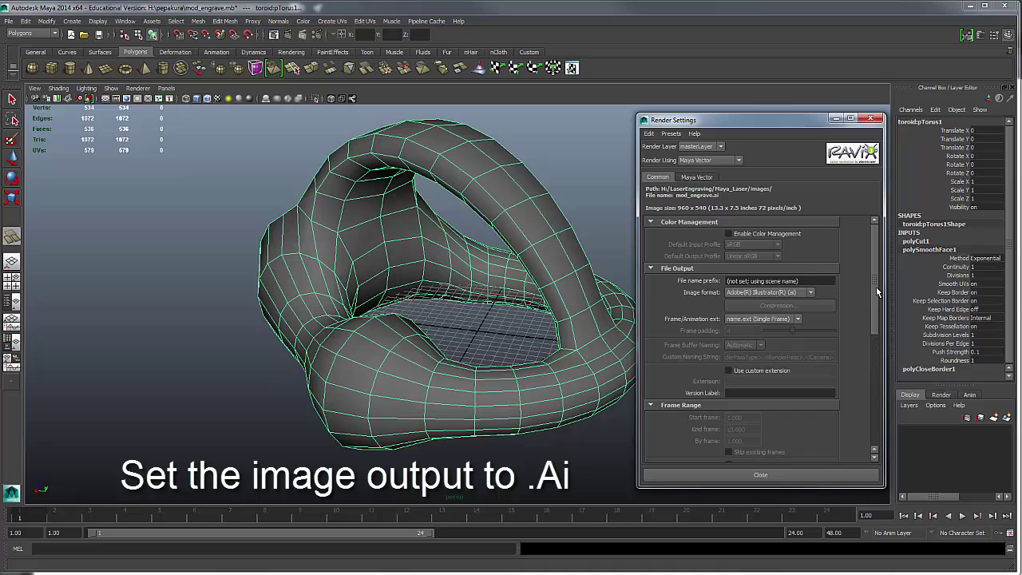
pyautogui.moveTo(876, 286); pyautogui.dragTo(878, 347)
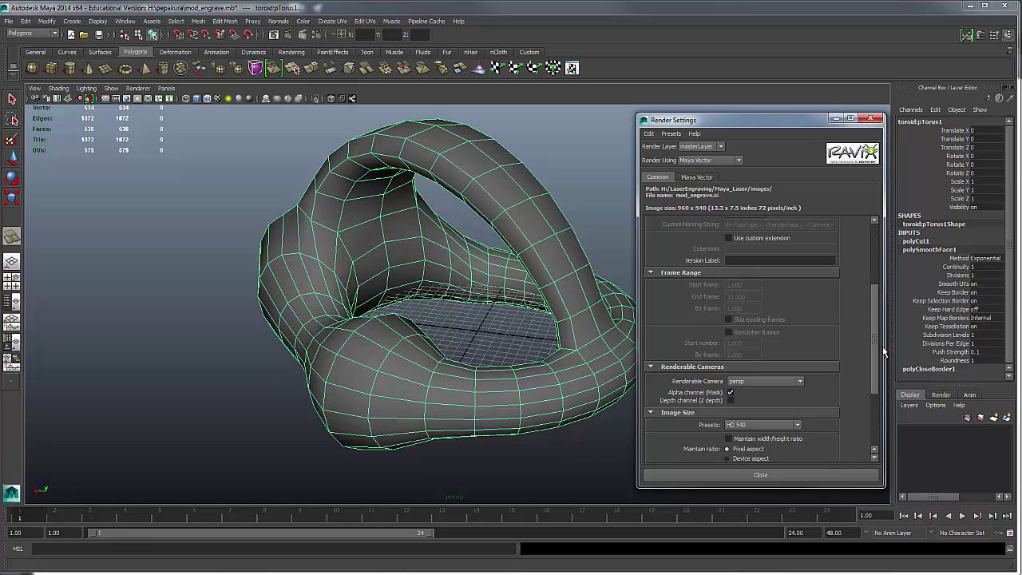
# Step: Set the image size preset to Full 1280/Screen with the width/height ratio locked
pyautogui.click(795, 426)
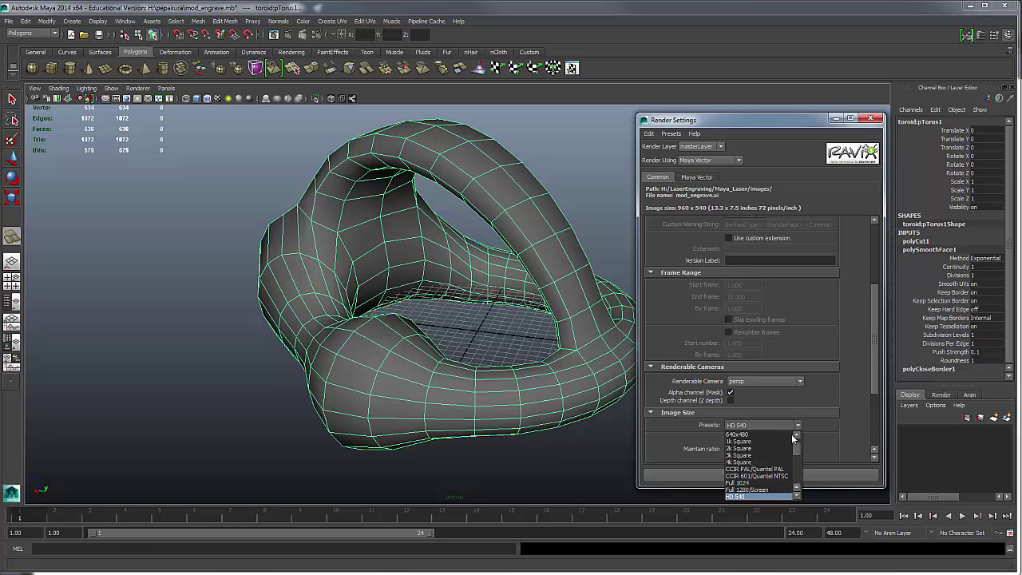
pyautogui.click(761, 491)
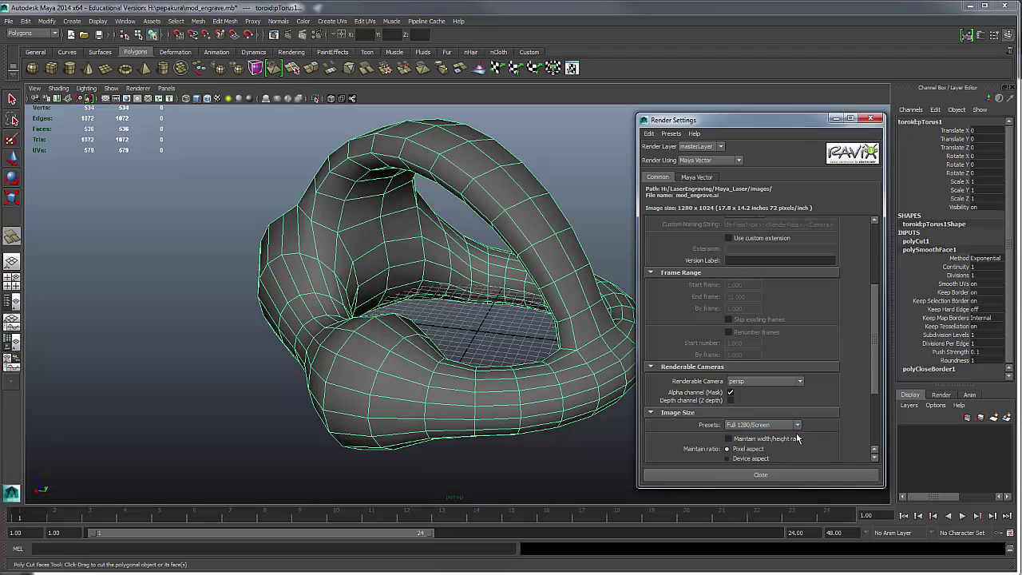
pyautogui.click(728, 439)
pyautogui.moveTo(869, 355); pyautogui.dragTo(874, 279)
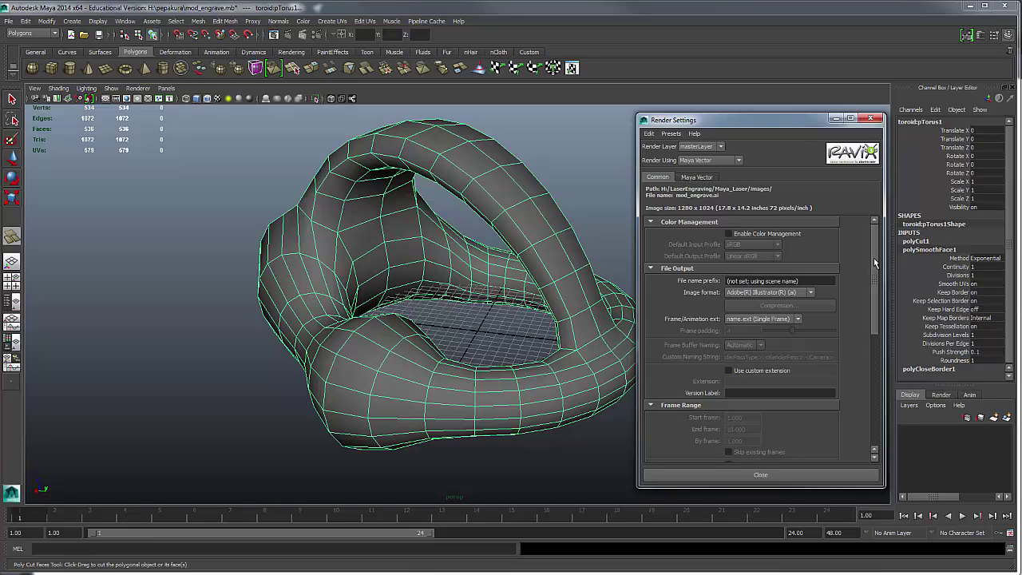
# Step: In the Maya Vector options, turn off back faces and enable edge outlines
pyautogui.click(697, 177)
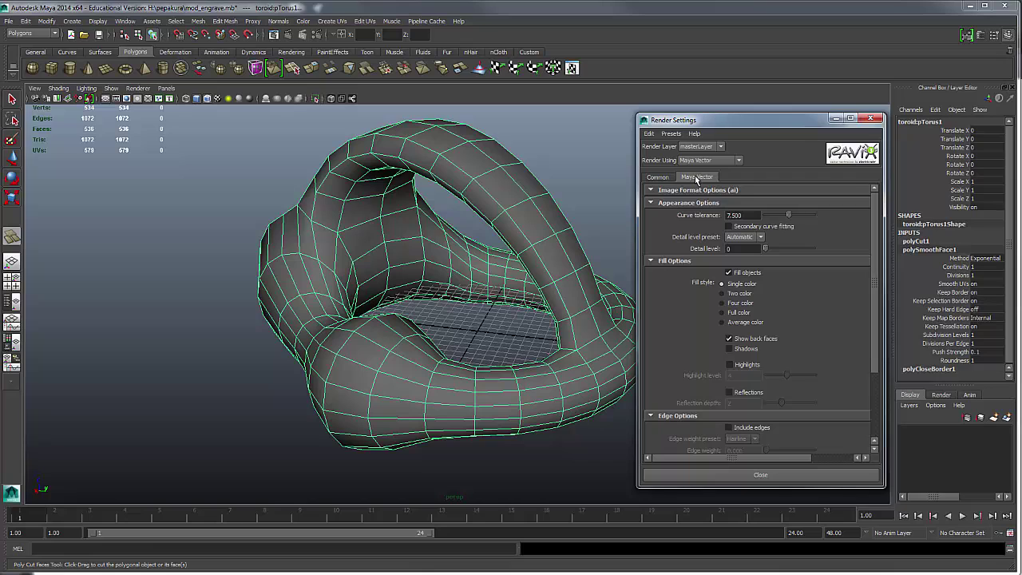
pyautogui.moveTo(876, 258)
pyautogui.mouseDown()
pyautogui.moveTo(875, 278)
pyautogui.moveTo(876, 242)
pyautogui.mouseUp()
pyautogui.click(729, 339)
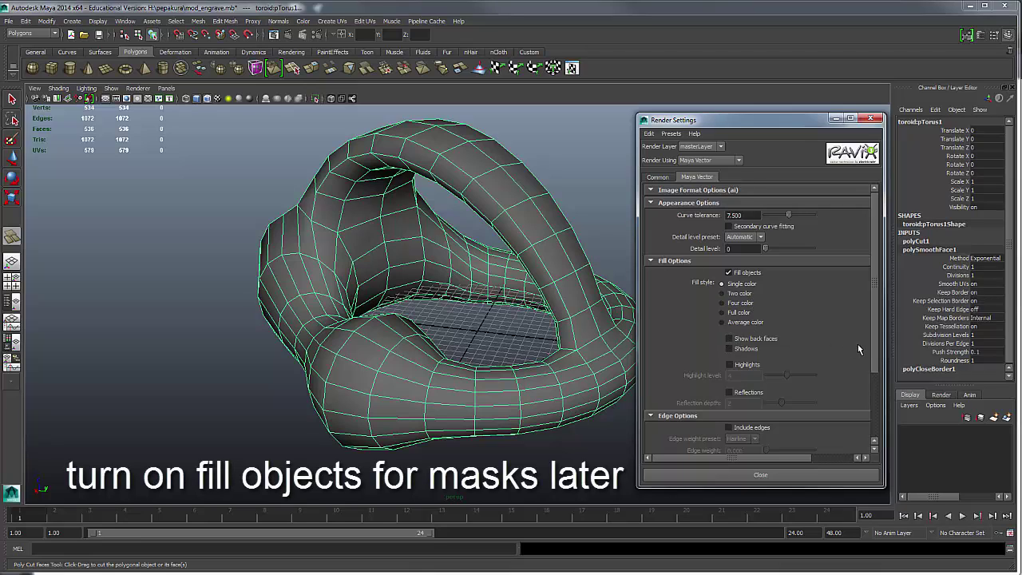
pyautogui.moveTo(874, 355); pyautogui.dragTo(874, 388)
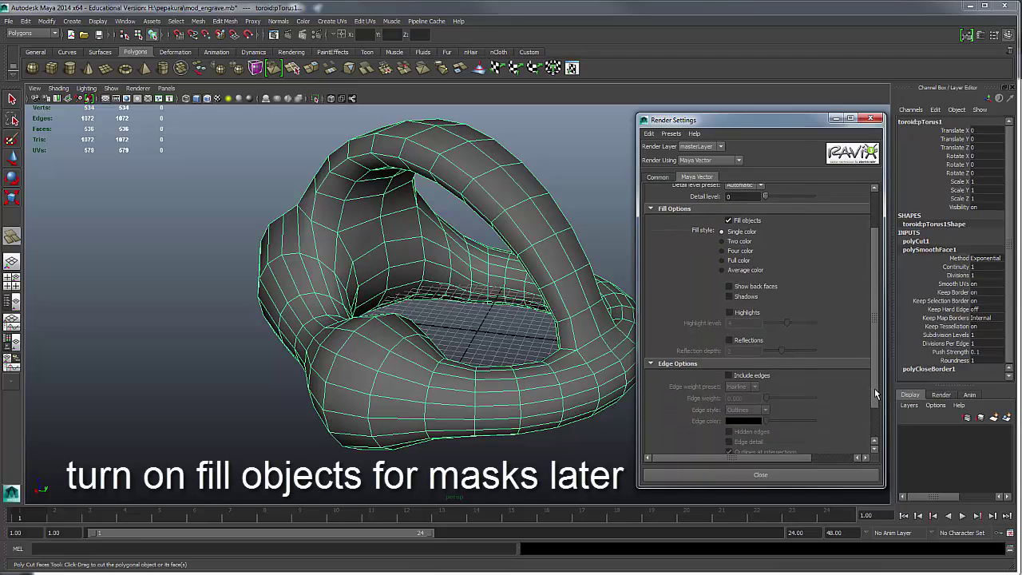
pyautogui.click(728, 375)
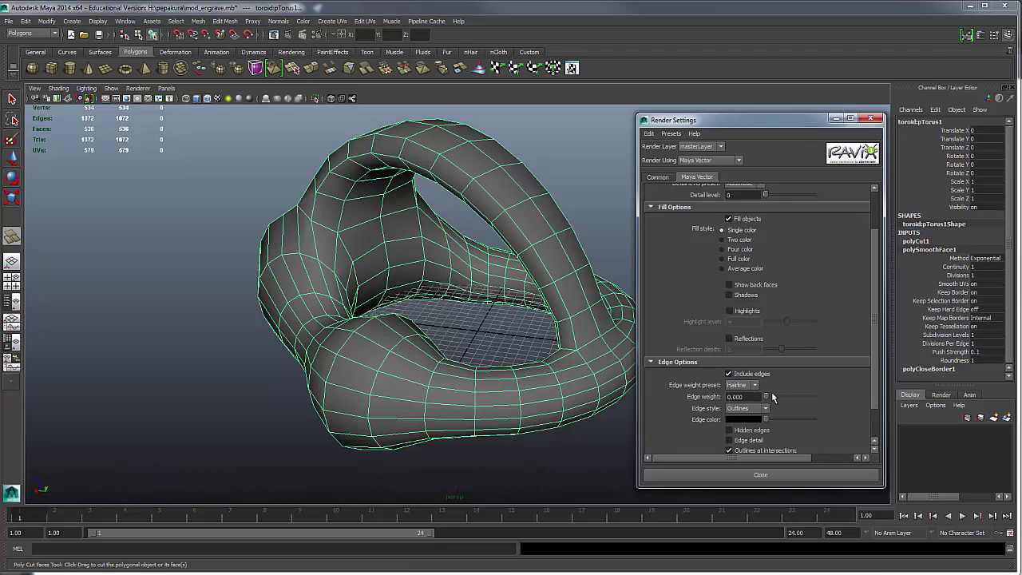
pyautogui.moveTo(875, 394); pyautogui.dragTo(876, 415)
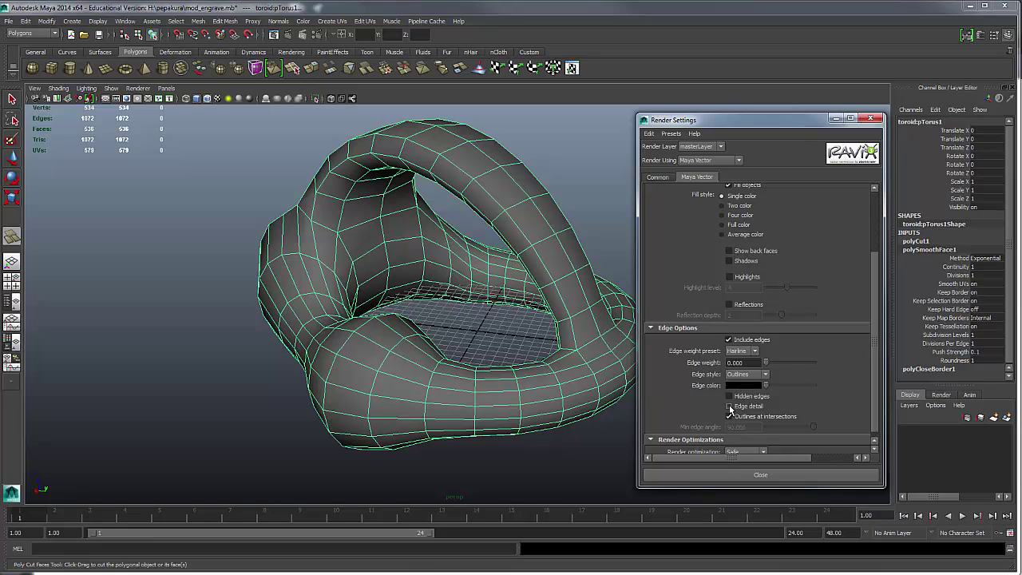
# Step: Keep the edge colour black, turn hidden edges off and enable edge detail
pyautogui.moveTo(765, 387)
pyautogui.mouseDown()
pyautogui.moveTo(796, 392)
pyautogui.moveTo(765, 386)
pyautogui.mouseUp()
pyautogui.scroll(-1, 872, 386)
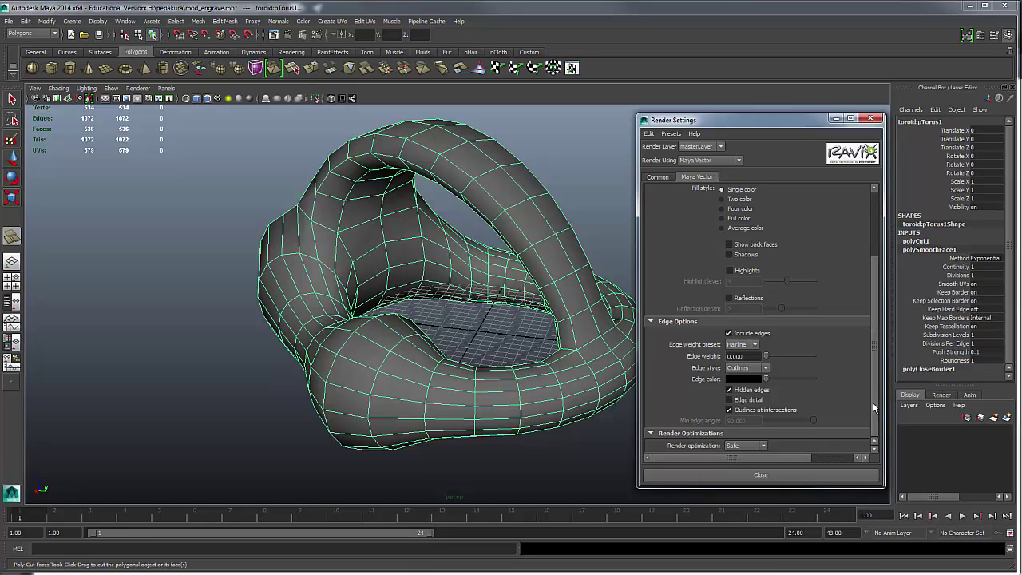
pyautogui.click(729, 390)
pyautogui.click(728, 399)
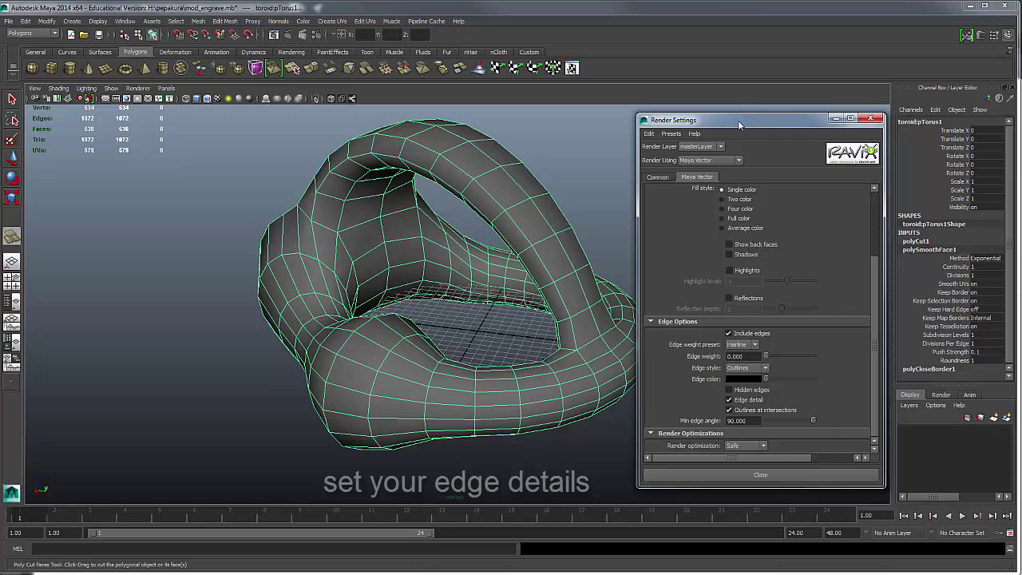
pyautogui.moveTo(738, 124); pyautogui.dragTo(772, 117)
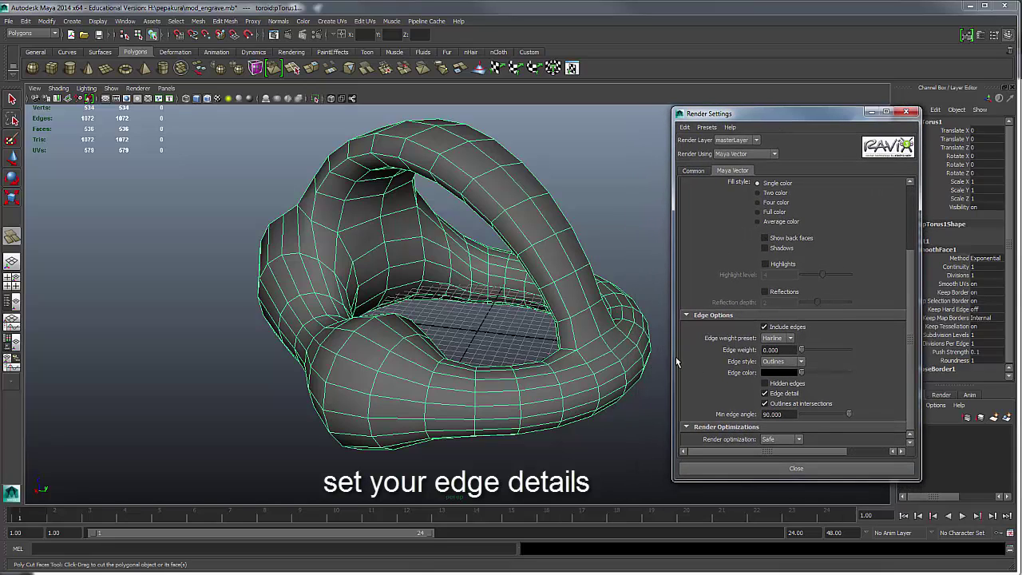
# Step: Test-render the current frame, then re-render with the minimum edge angle lowered from 90 to 17
pyautogui.click(290, 37)
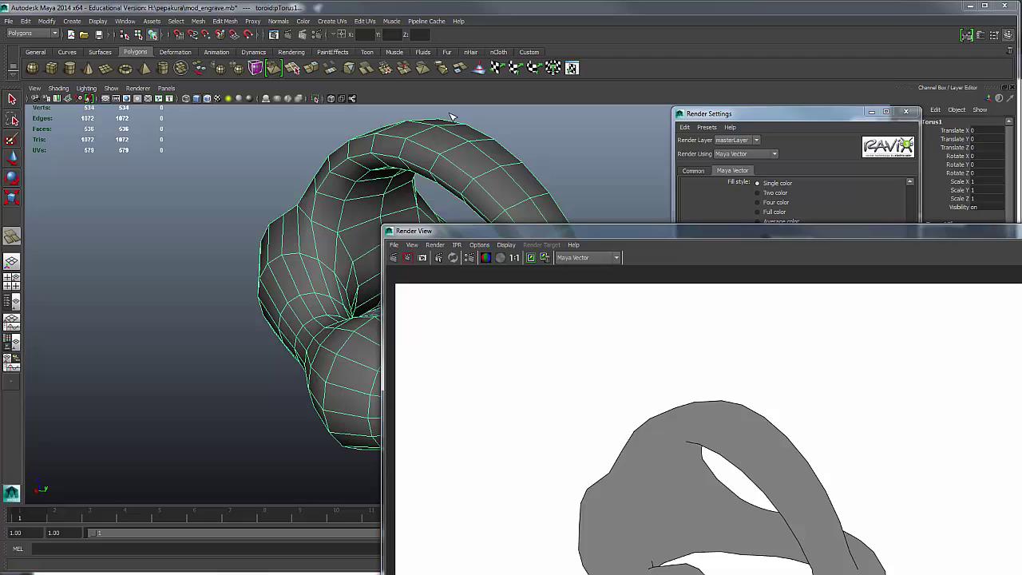
pyautogui.moveTo(673, 236); pyautogui.dragTo(641, 78)
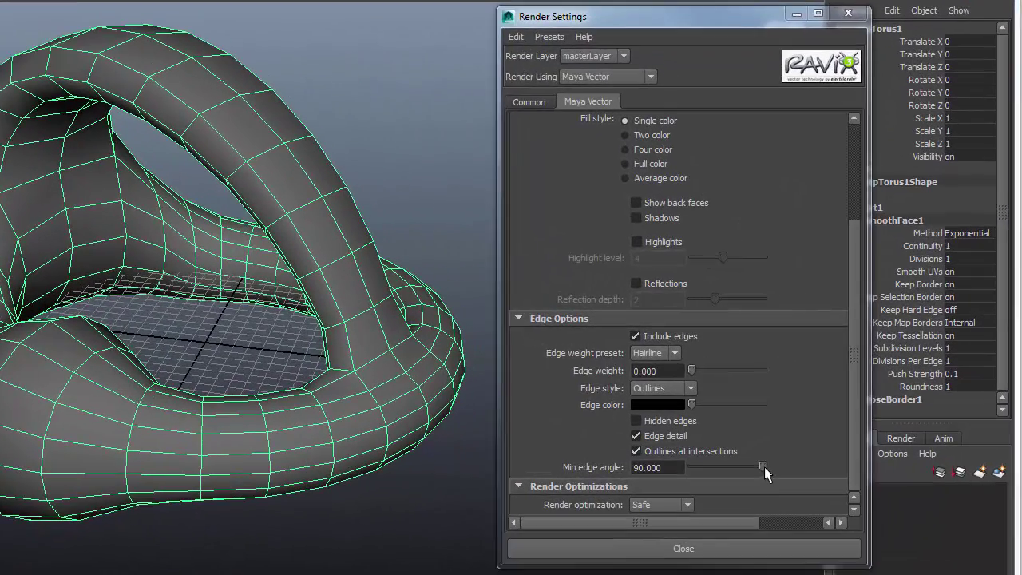
pyautogui.moveTo(775, 460); pyautogui.dragTo(718, 464)
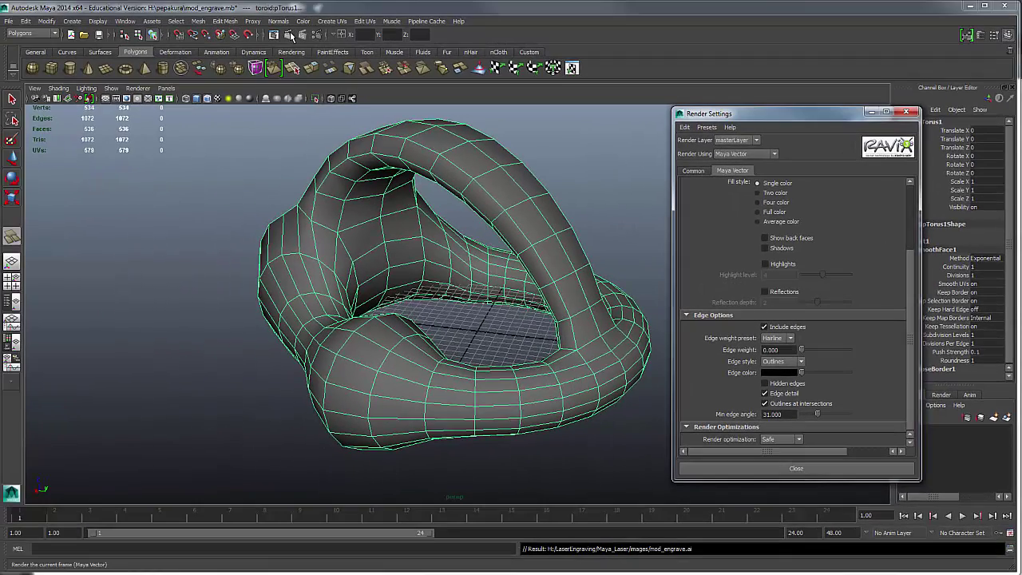
pyautogui.click(291, 36)
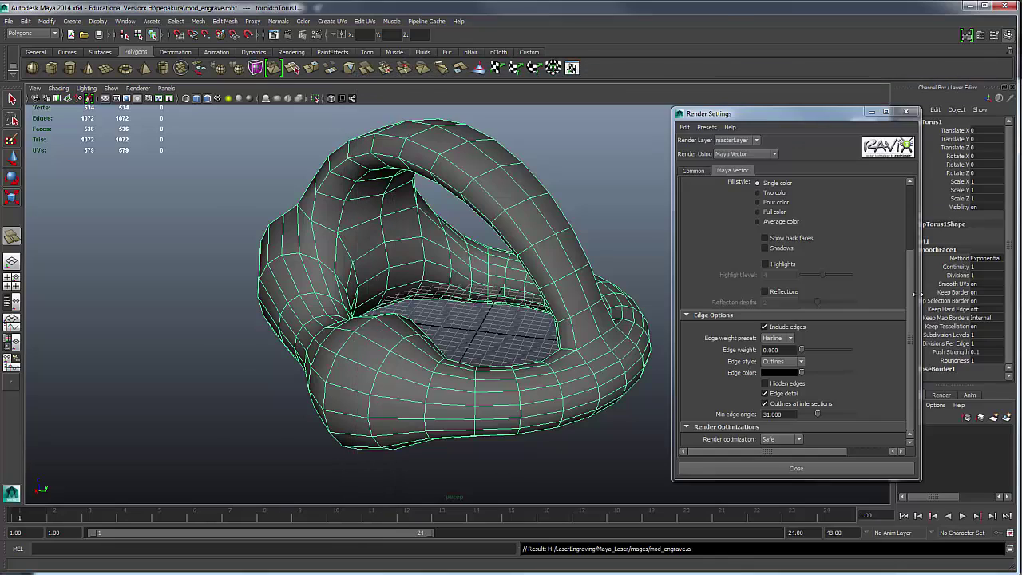
# Step: Re-render at minimum edge angles of 8 and 6 back to 8, then close the preview
pyautogui.moveTo(816, 416); pyautogui.dragTo(804, 418)
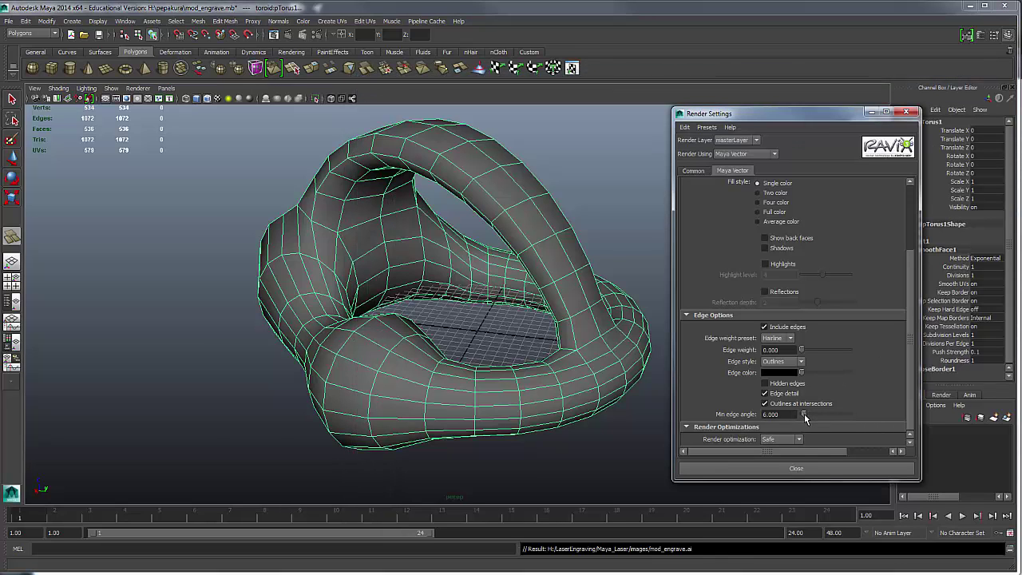
pyautogui.click(289, 39)
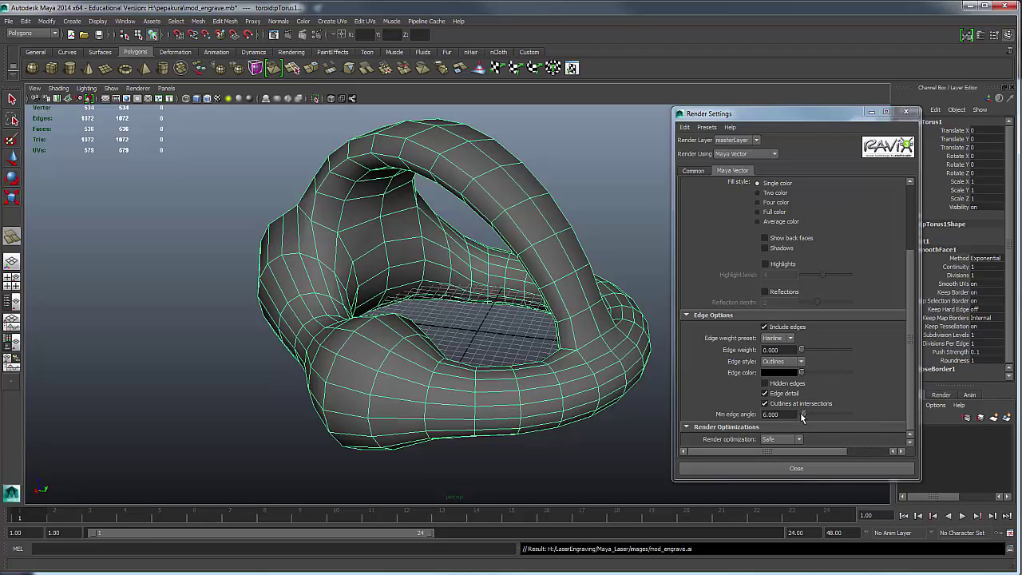
pyautogui.moveTo(803, 416); pyautogui.dragTo(805, 418)
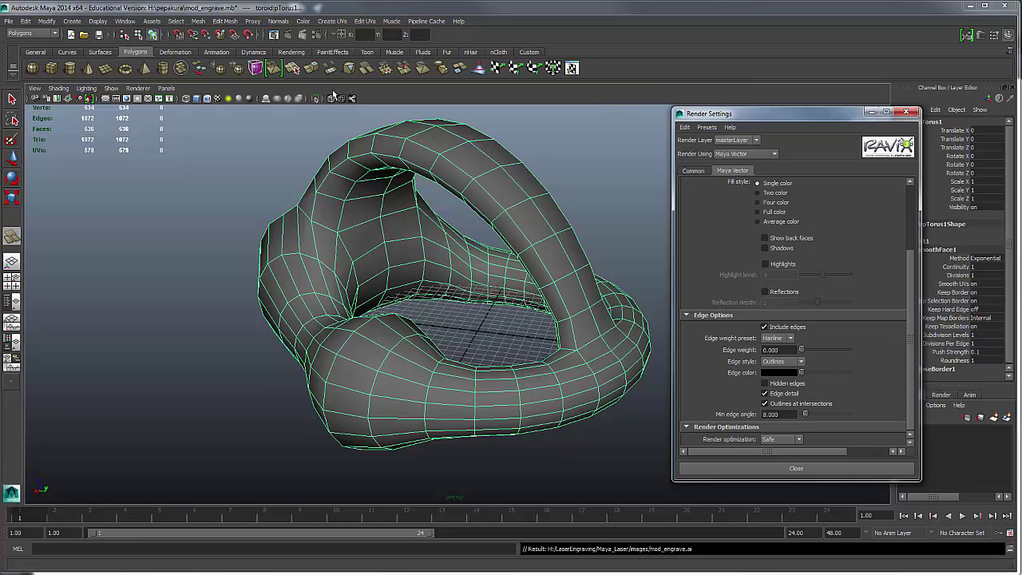
pyautogui.click(288, 35)
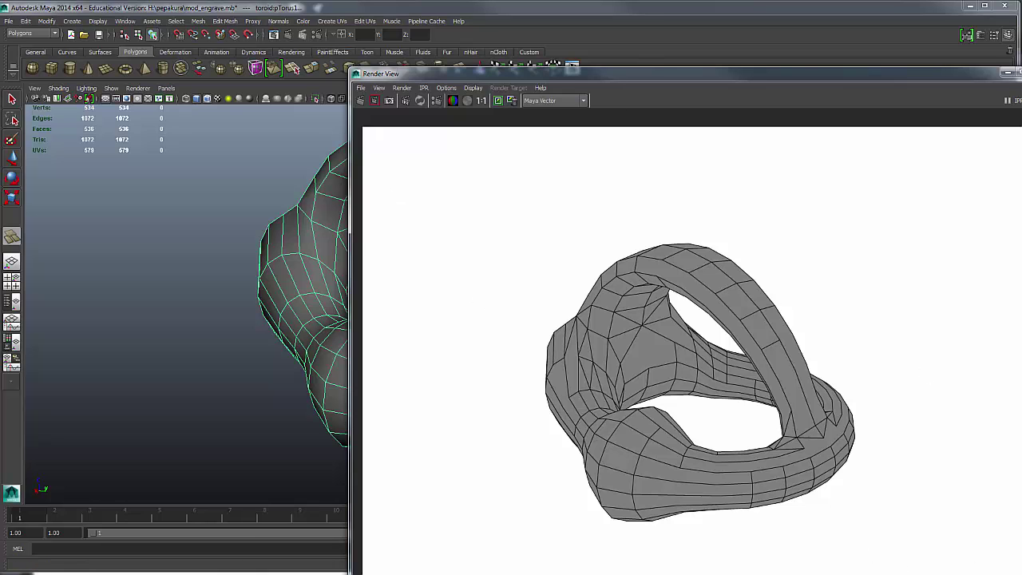
pyautogui.click(1015, 73)
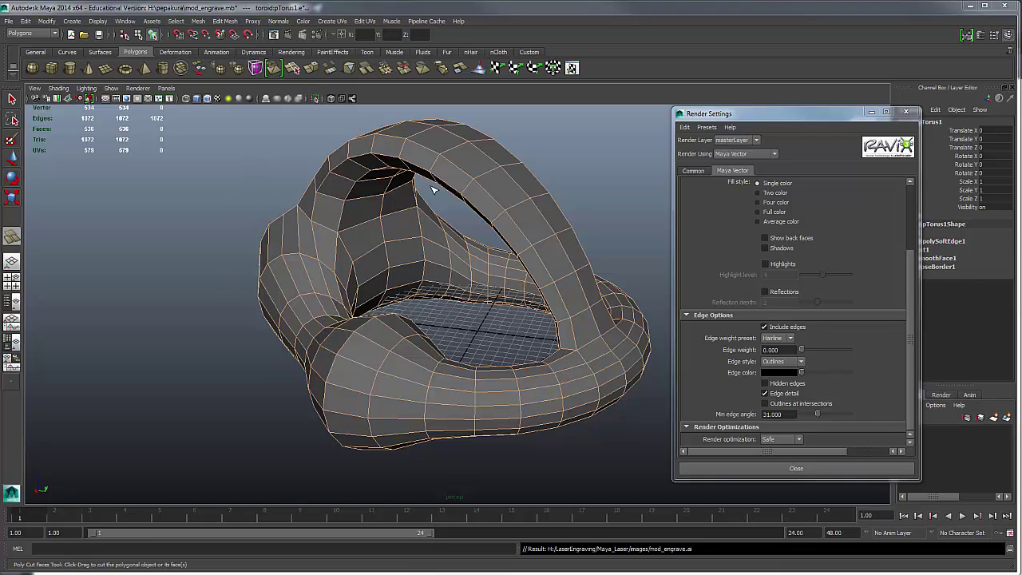
# Step: Harden all torus edges, re-render as vector lines, and show the Common output file settings
pyautogui.click(276, 23)
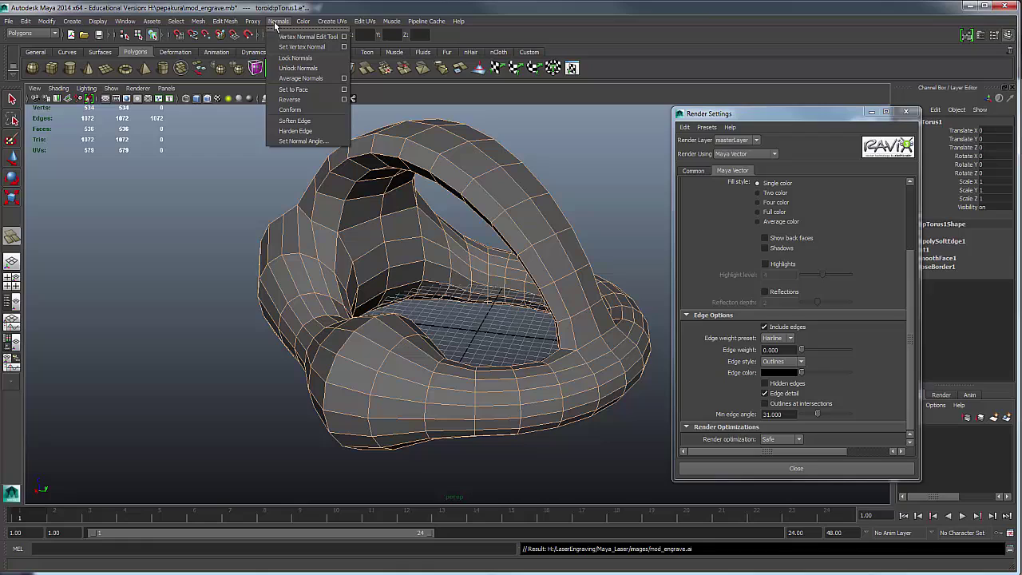
pyautogui.click(306, 131)
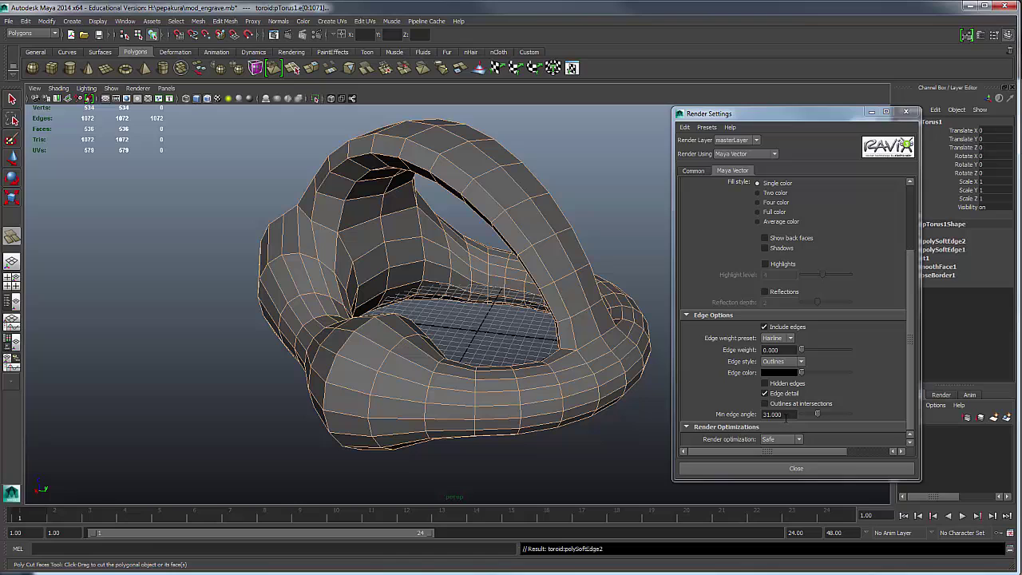
pyautogui.click(288, 35)
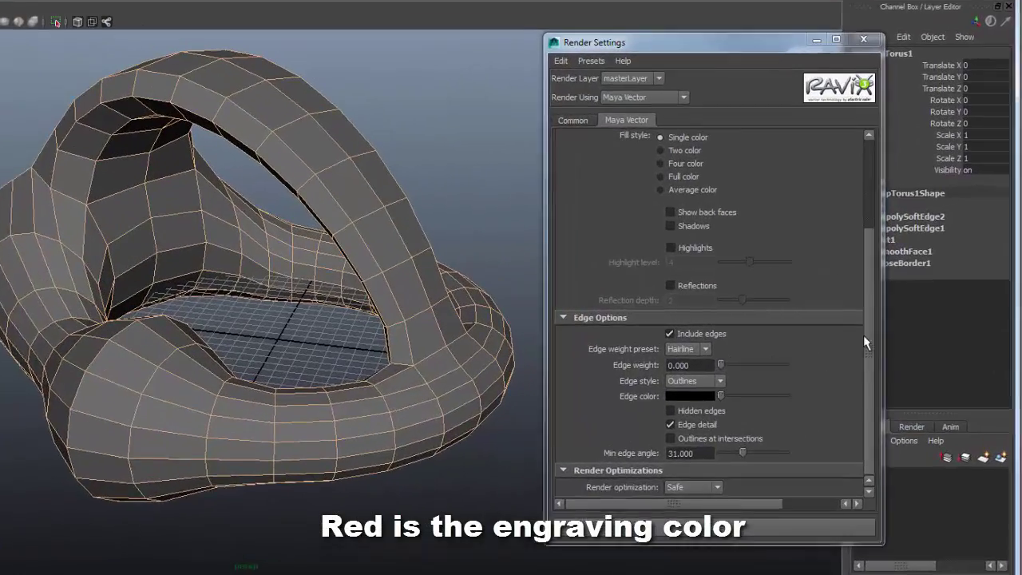
pyautogui.moveTo(863, 334); pyautogui.dragTo(885, 247)
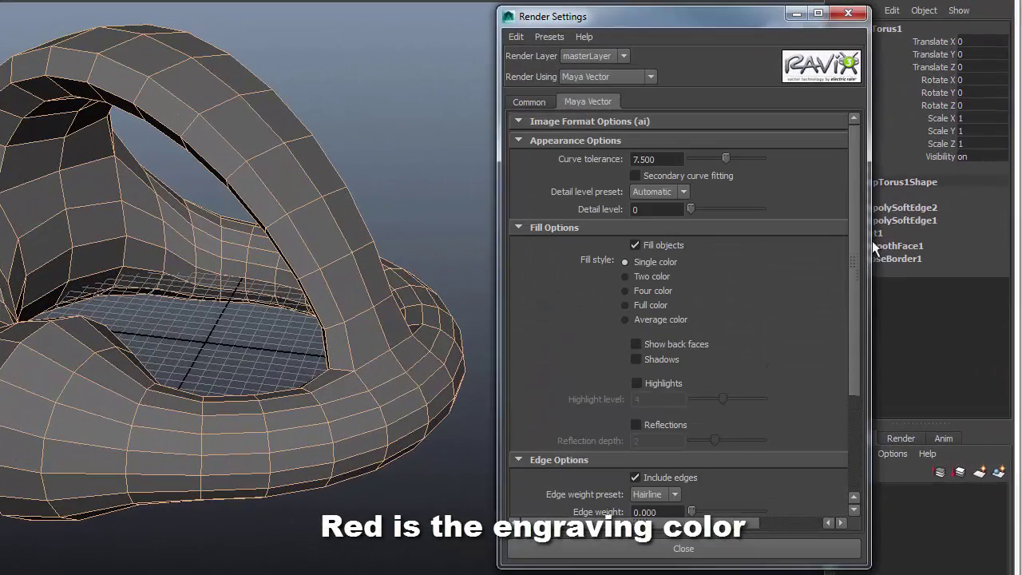
pyautogui.click(535, 104)
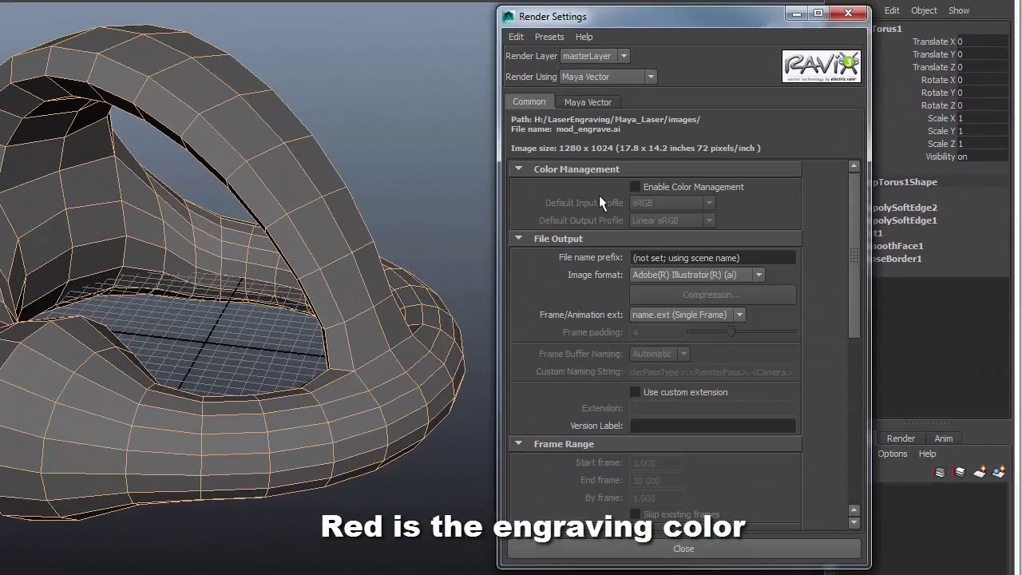